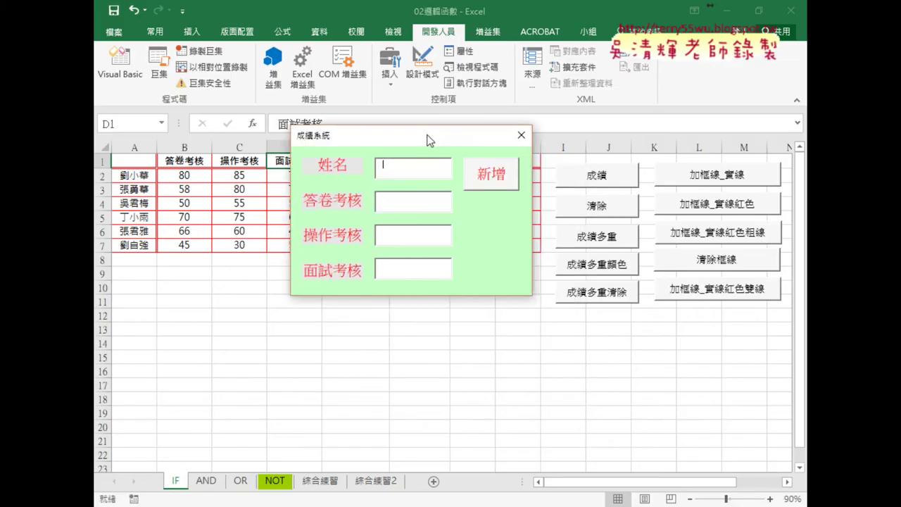
Step: Close the 成績系統 form, rerun it from the VBA editor, close it again, and return to the editor
drag(429, 135, 387, 91)
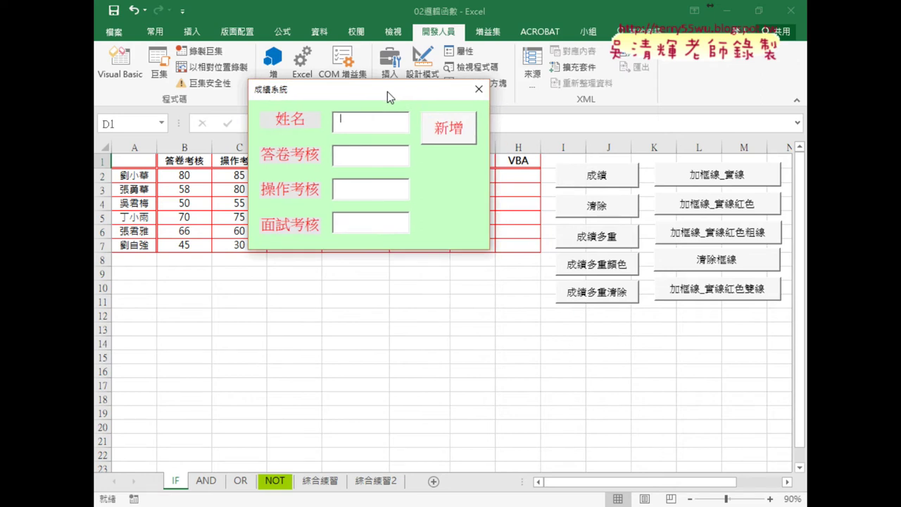
click(478, 90)
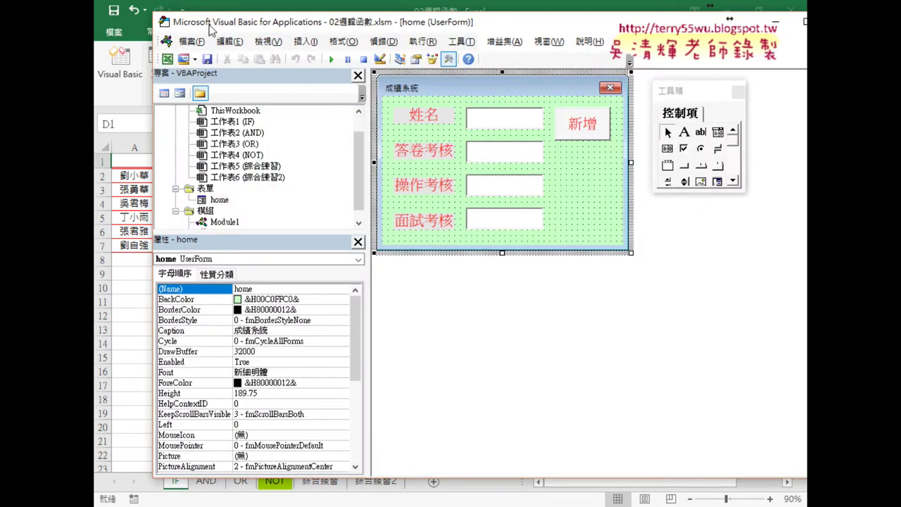
click(331, 60)
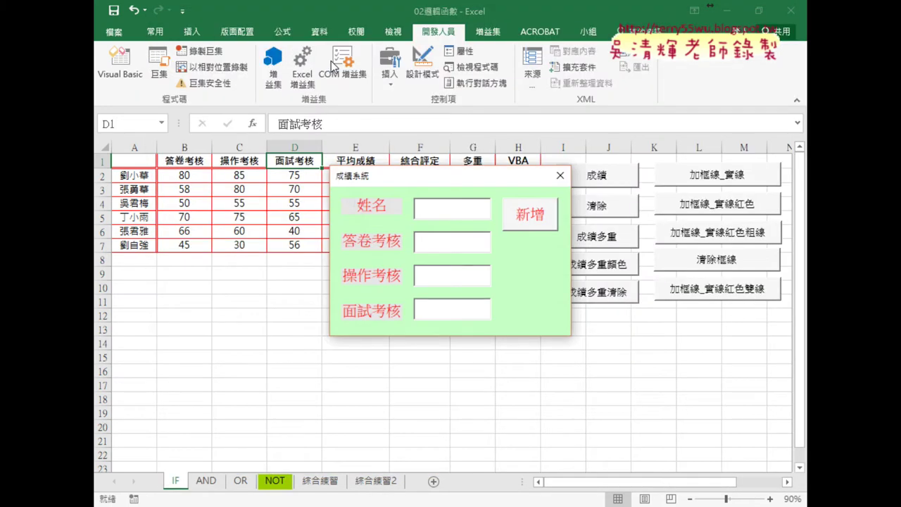
click(557, 177)
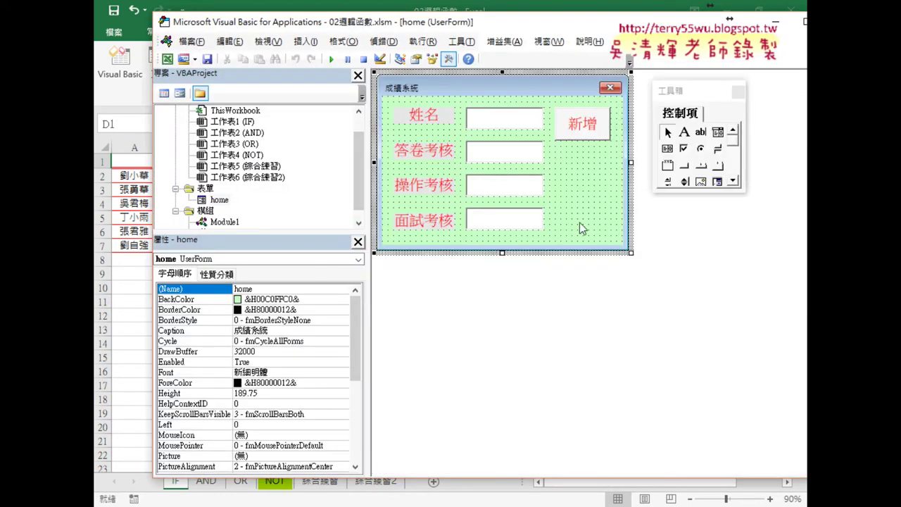
click(134, 315)
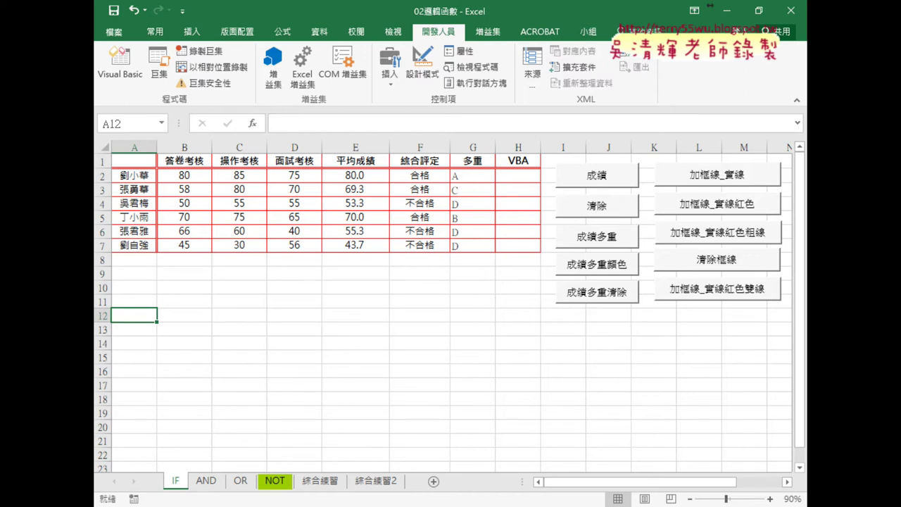
mouse_move(451, 506)
click(551, 468)
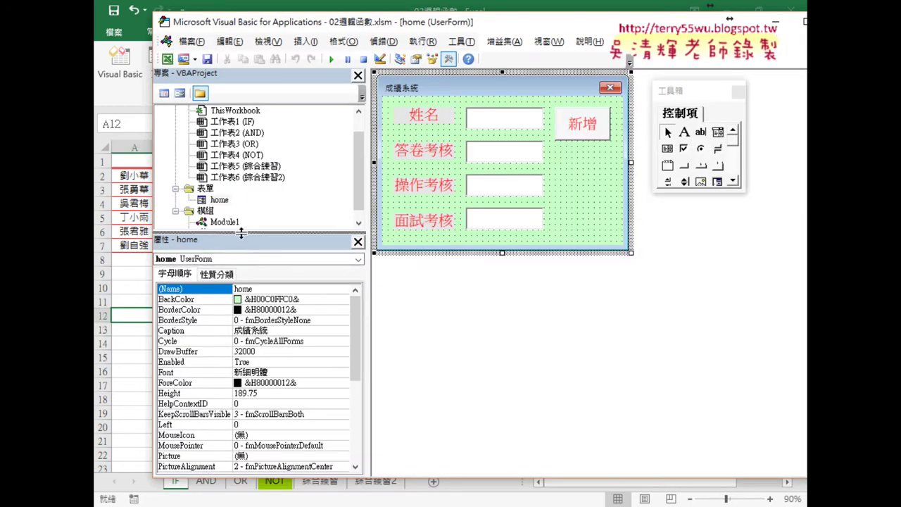
Step: Open the Module1 code and place the cursor after its last End Sub
drag(245, 235, 243, 273)
double_click(232, 257)
double_click(228, 245)
scroll(492, 322, down, 5)
scroll(492, 322, down, 4)
scroll(492, 322, down, 10)
scroll(492, 322, down, 1)
click(413, 451)
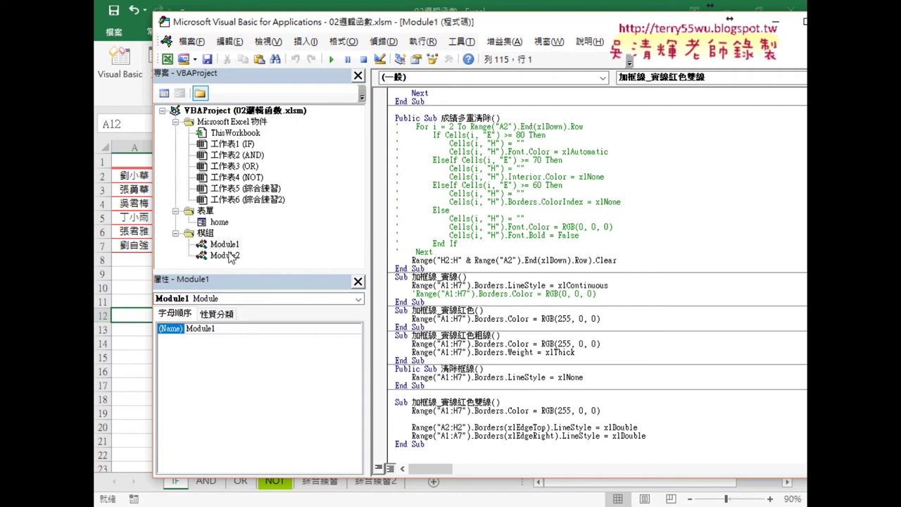
Step: Insert a new public Sub procedure named 啟動表單
click(300, 42)
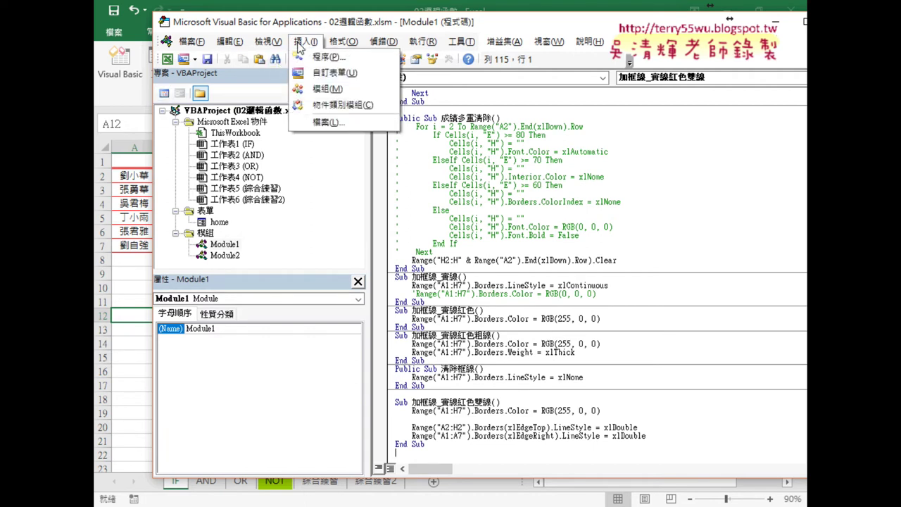
click(325, 56)
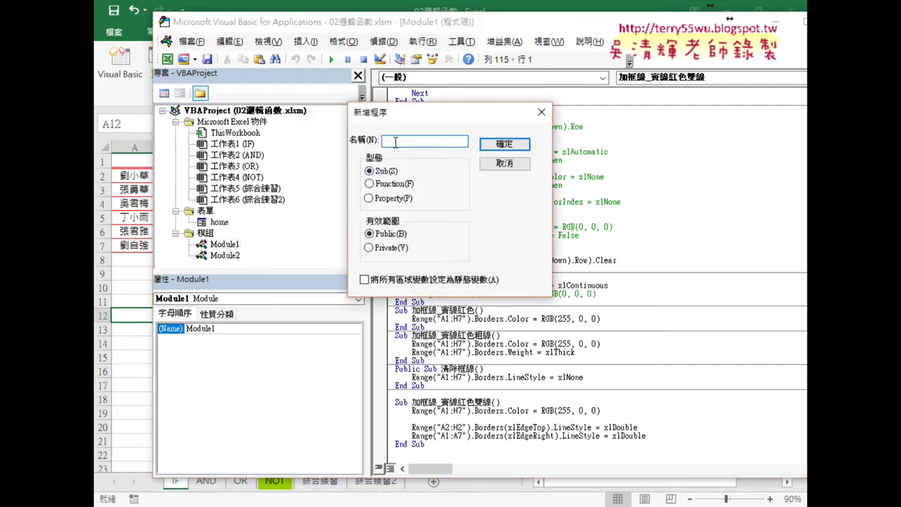
text(起)
text(ㄉㄨㄥˋㄉㄧㄠˇㄉㄢ)
key(space)
click(519, 149)
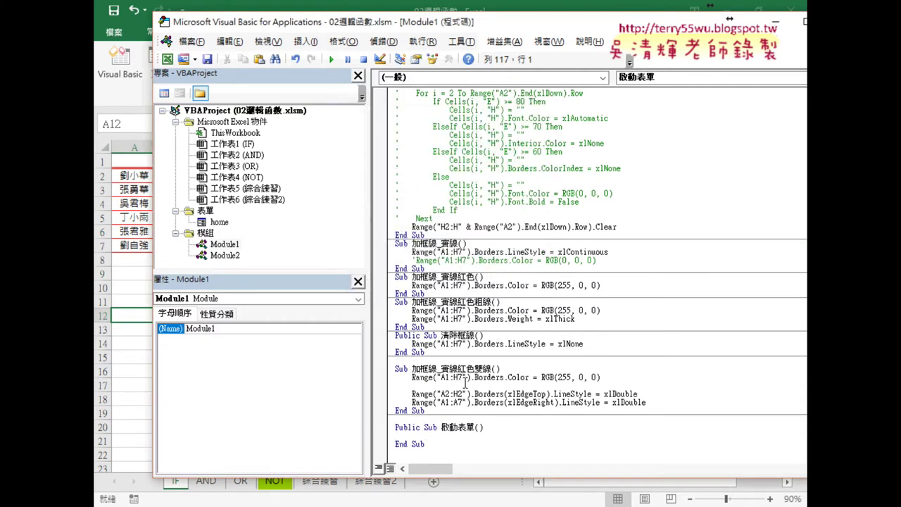
Step: Write home.Show as the body of the 啟動表單 procedure, then return to the worksheet
text(home)
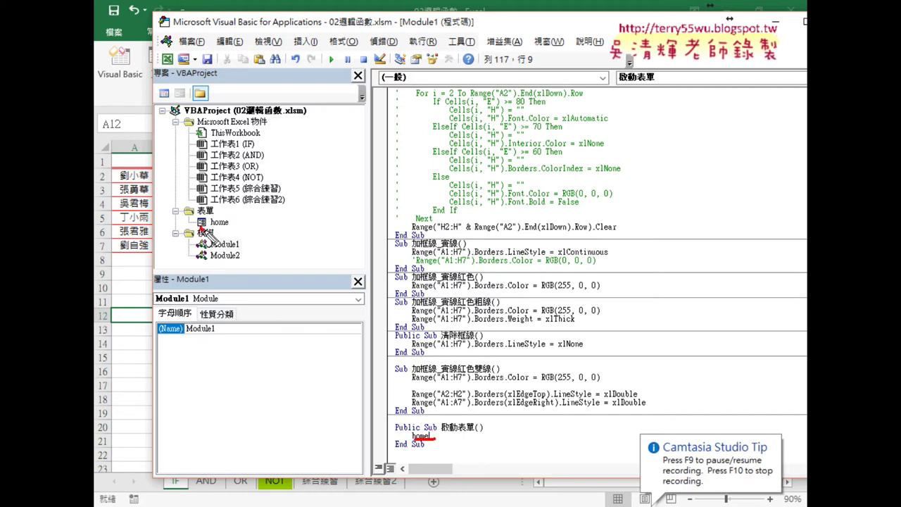
drag(202, 232, 205, 229)
mouse_move(404, 438)
mouse_down()
mouse_move(246, 289)
mouse_move(225, 243)
mouse_up()
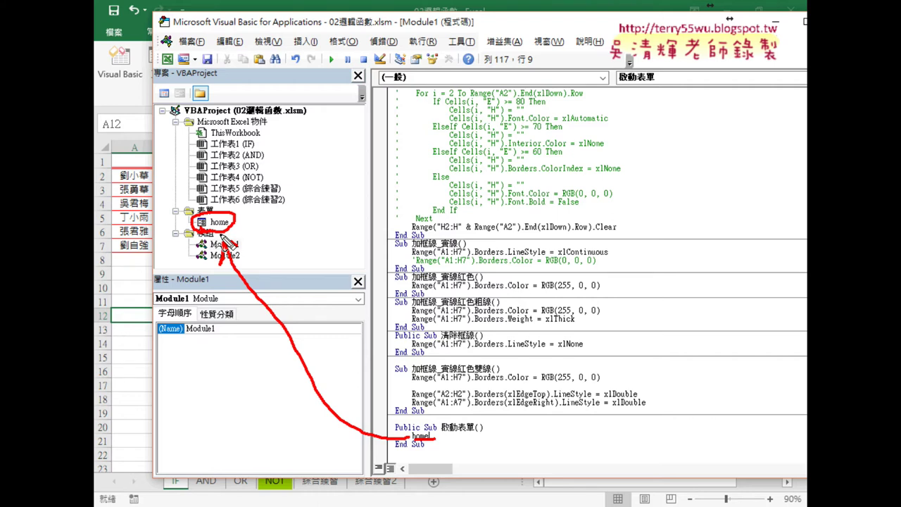
key(Escape)
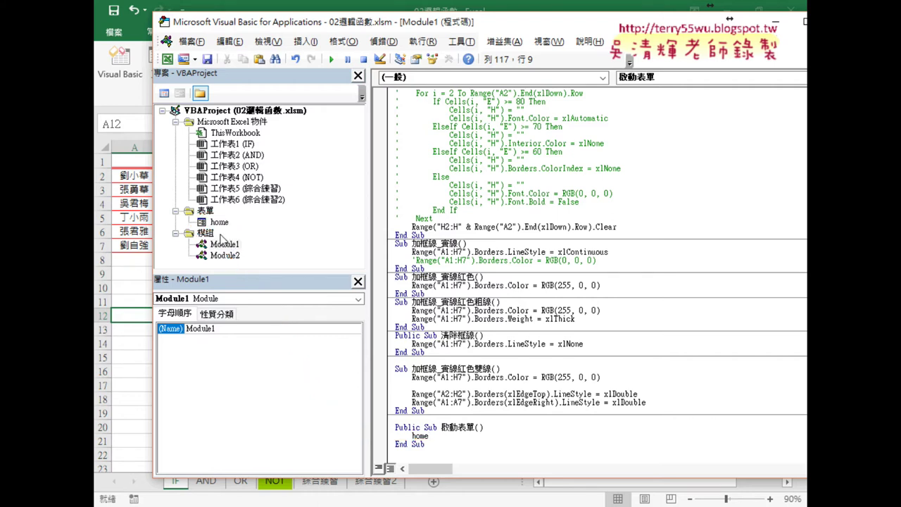
text(.)
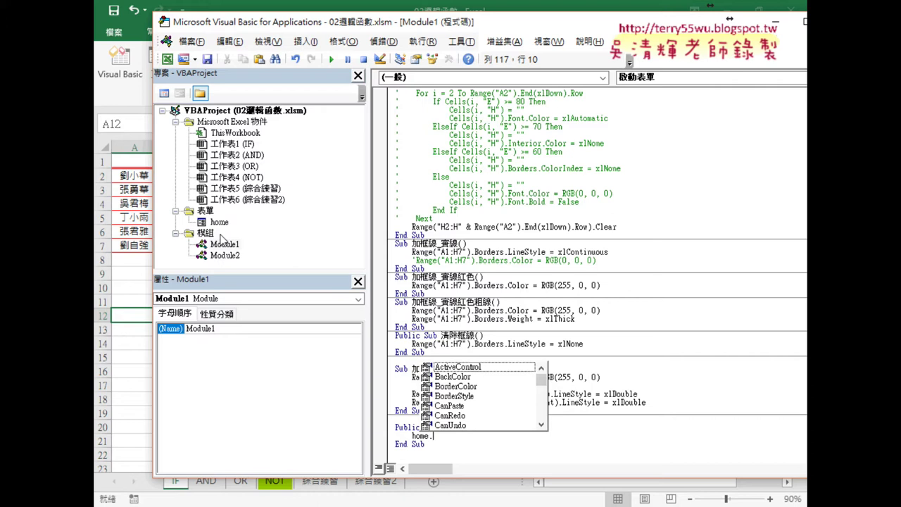
text(s)
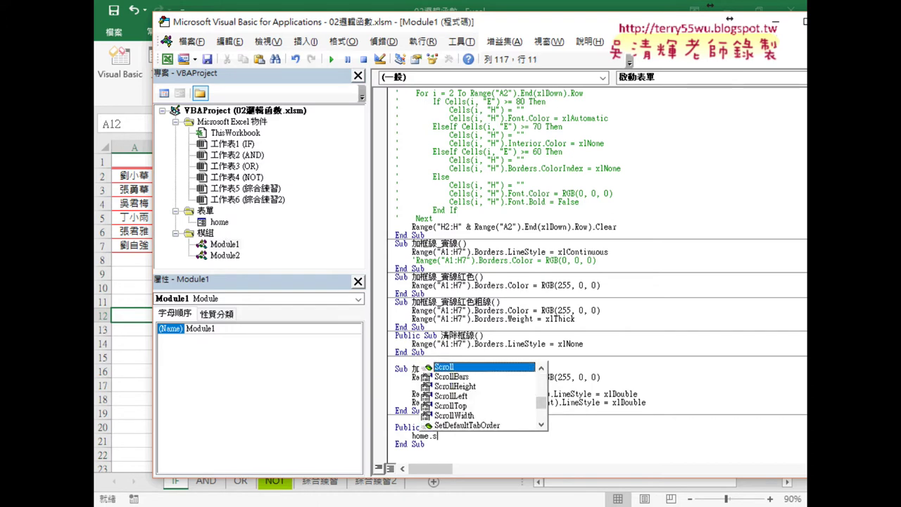
text(h)
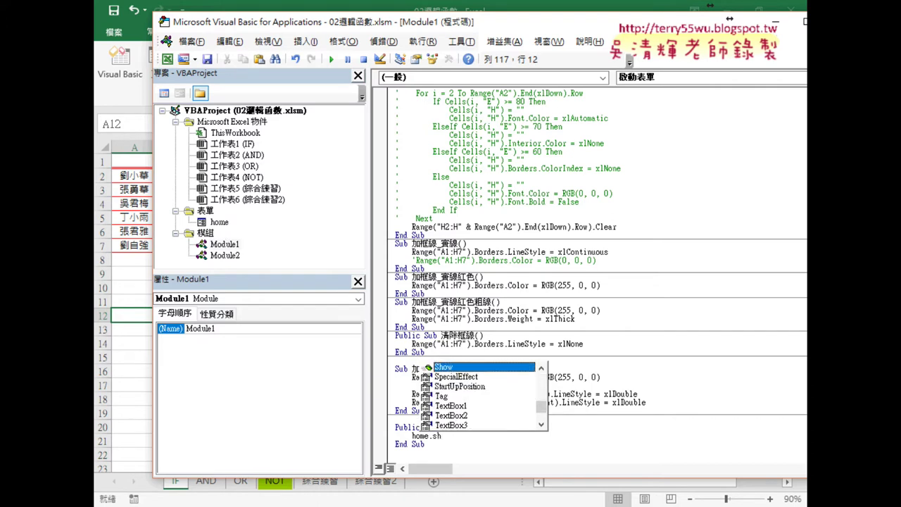
double_click(447, 367)
drag(428, 444, 394, 424)
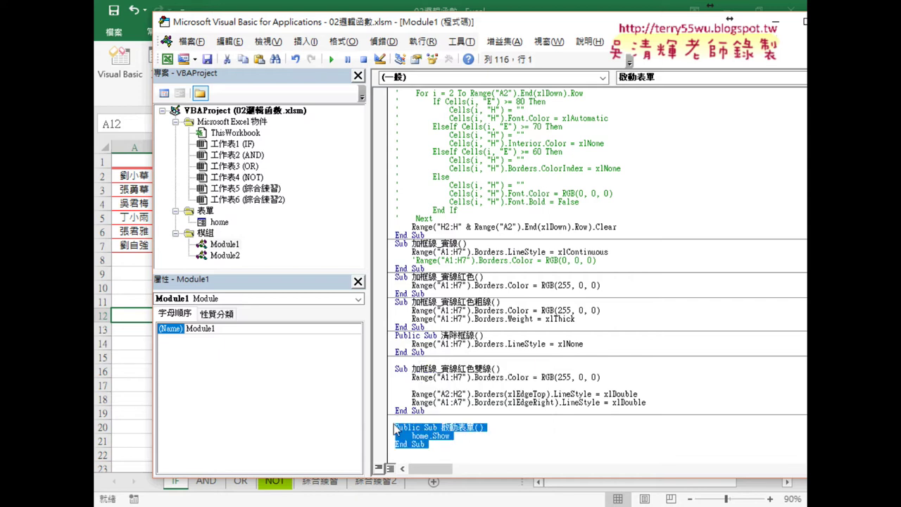
click(132, 355)
Step: Duplicate the 成績多重清除 button by pasting a copy at cell I12
right_click(584, 296)
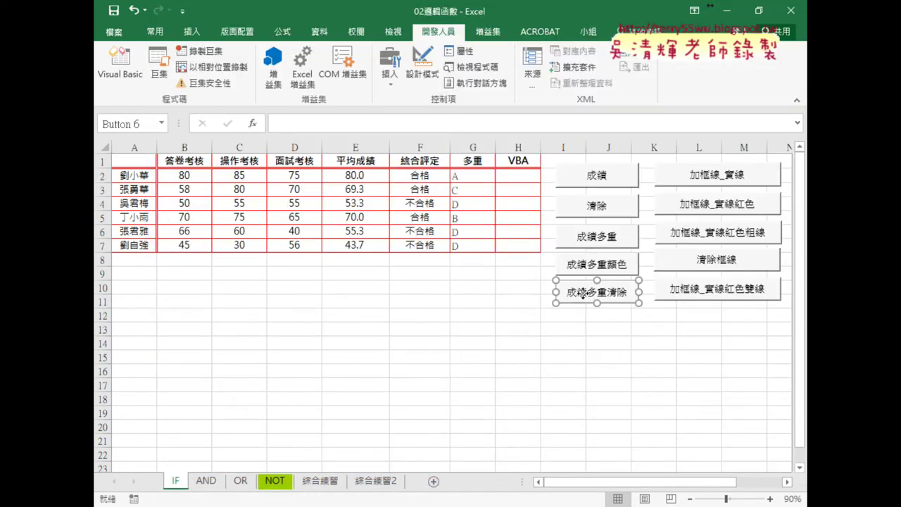
click(604, 320)
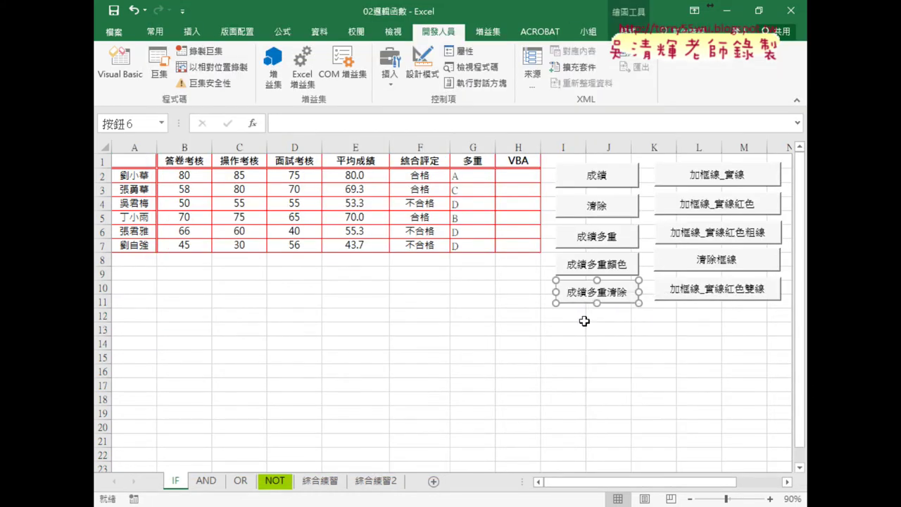
click(557, 314)
key(ctrl+v)
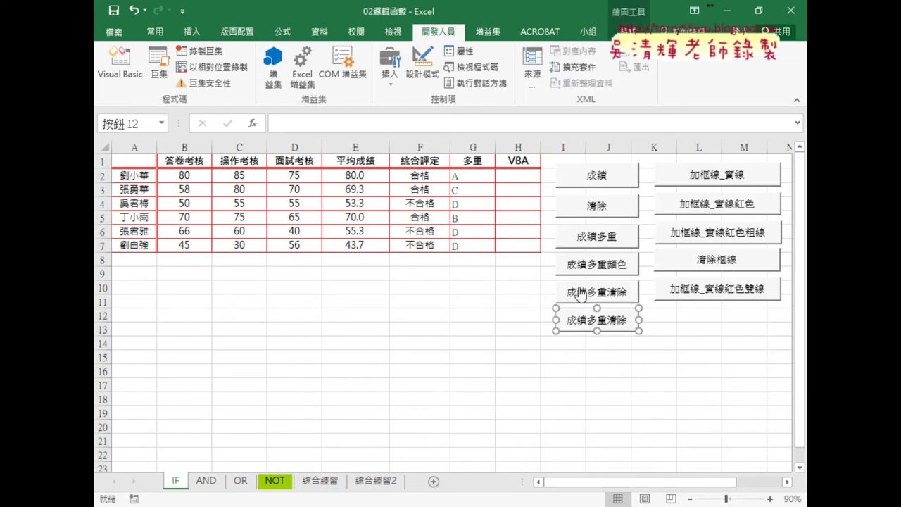
Step: Assign the 啟動表單 macro to the pasted button, copying the macro name
right_click(584, 313)
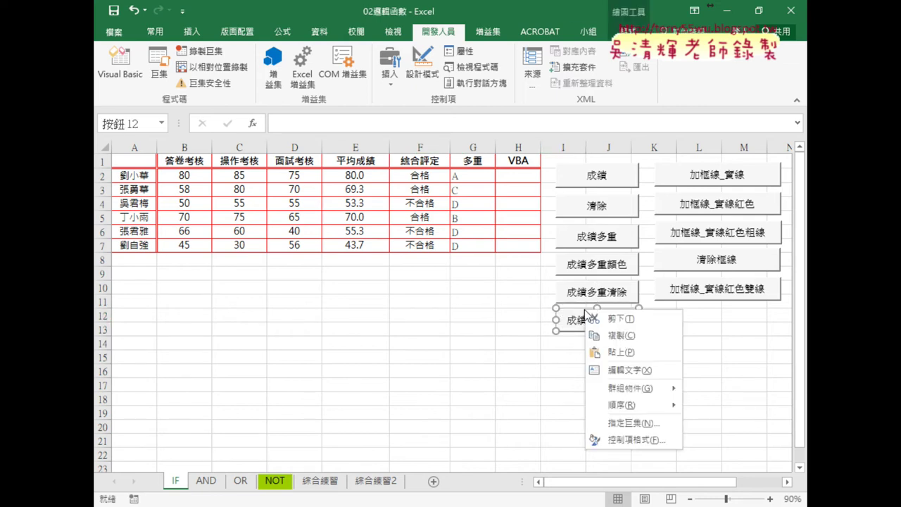
click(624, 424)
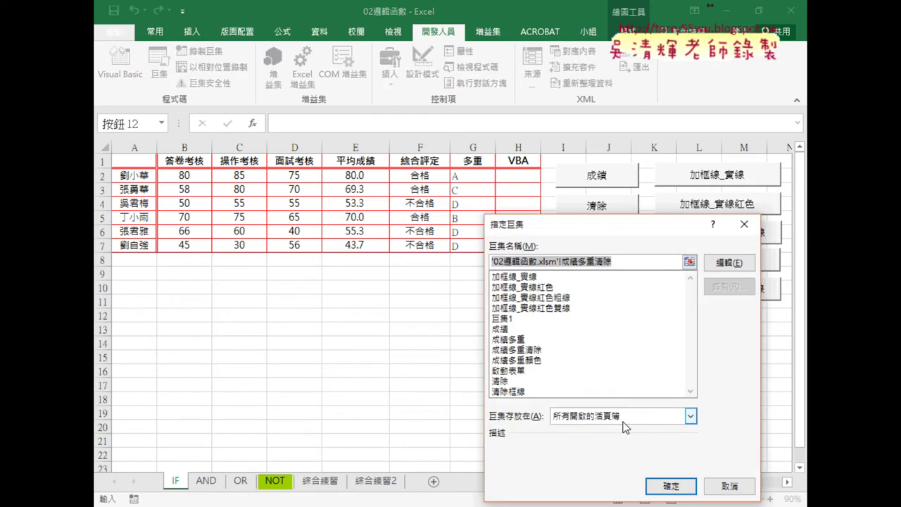
drag(618, 249, 427, 134)
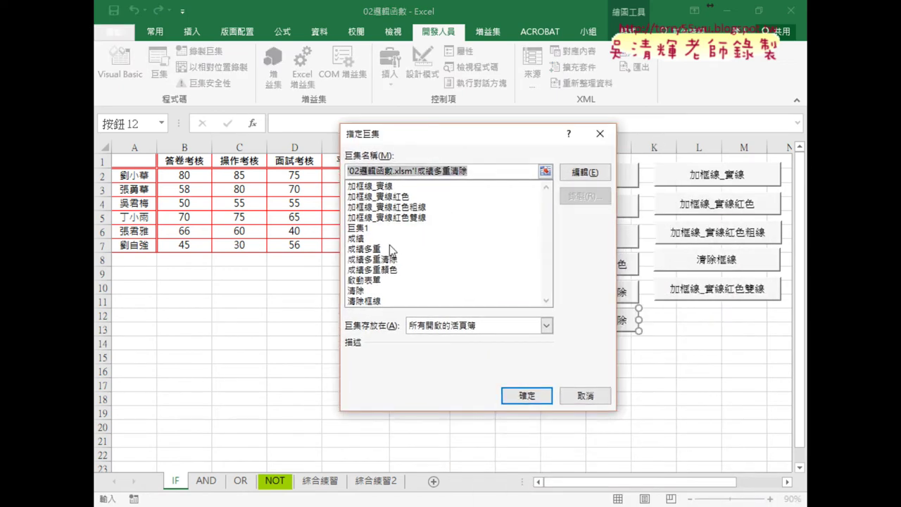
click(361, 281)
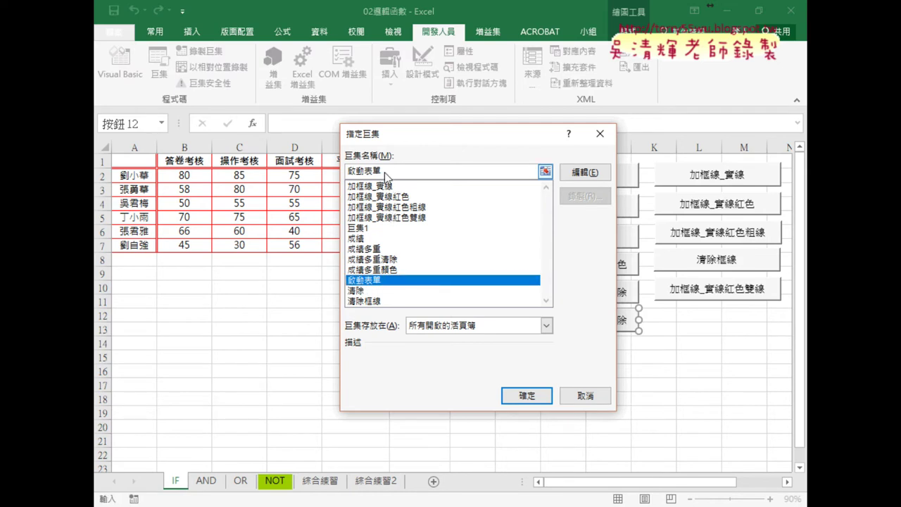
double_click(382, 171)
right_click(379, 171)
click(401, 195)
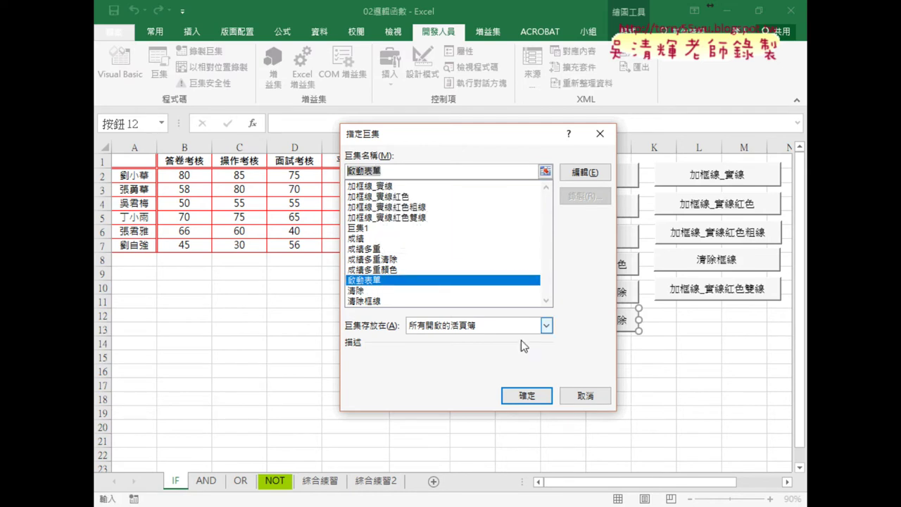
click(526, 394)
Step: Replace the button caption 成績多重清除 with 啟動表單
click(581, 325)
key(BackSpace)
key(BackSpace)
key(BackSpace)
key(BackSpace)
key(BackSpace)
key(BackSpace)
key(ctrl+v)
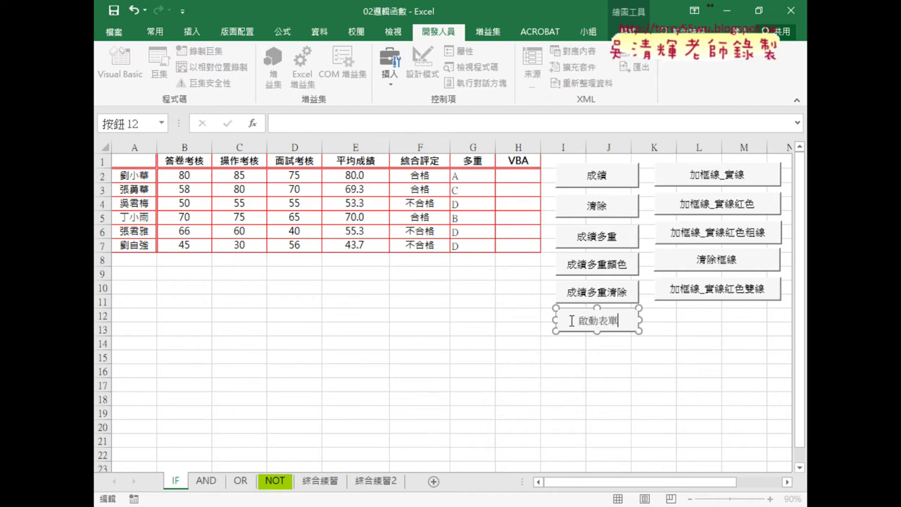
click(573, 354)
Step: Run the 啟動表單 button to bring up the 成績系統 form, then close it
click(597, 323)
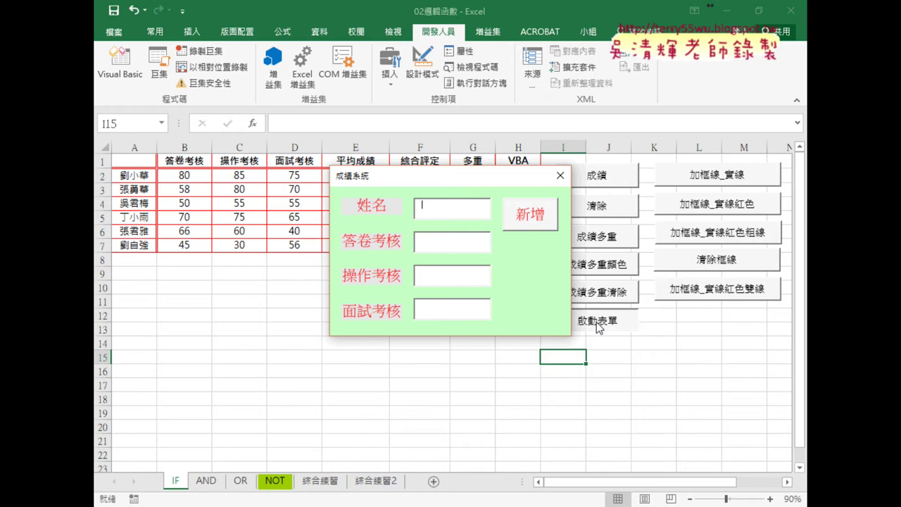
click(558, 177)
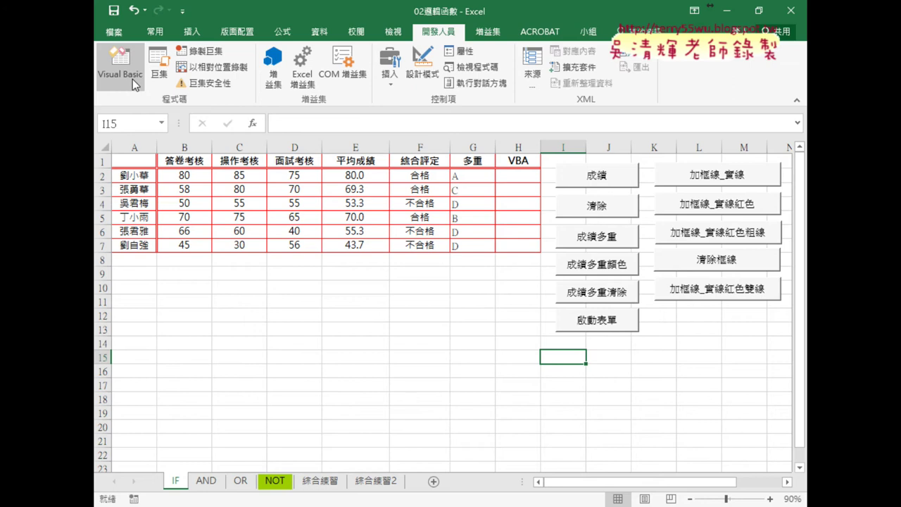
Step: Open the Visual Basic editor and the ThisWorkbook code window of 02邏輯函數.xlsm
click(126, 78)
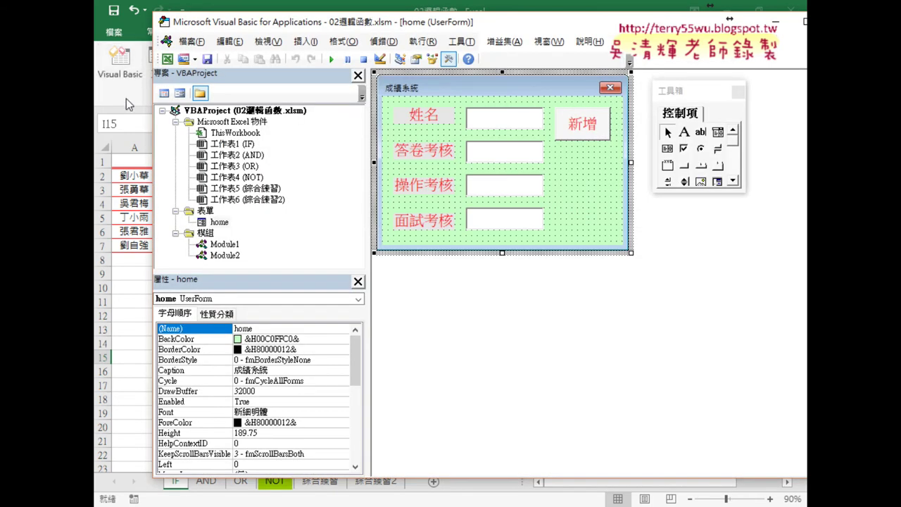
click(239, 133)
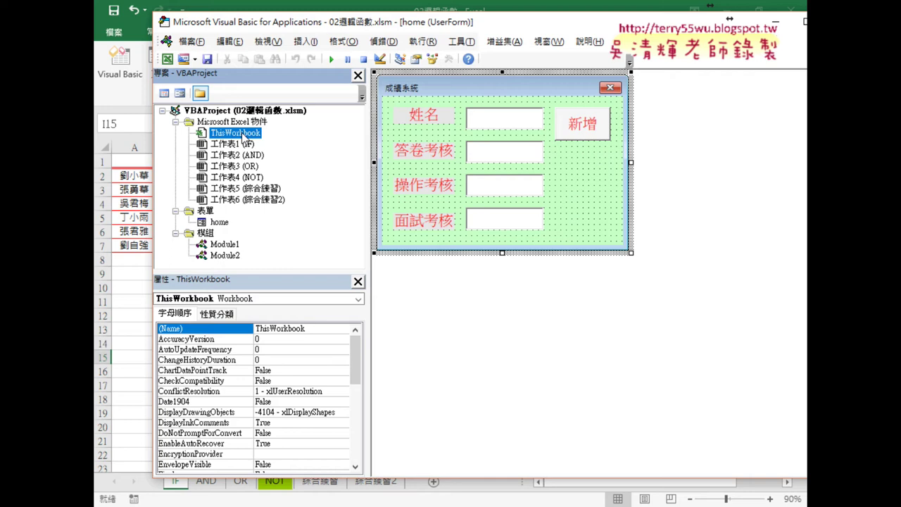
drag(267, 141, 271, 136)
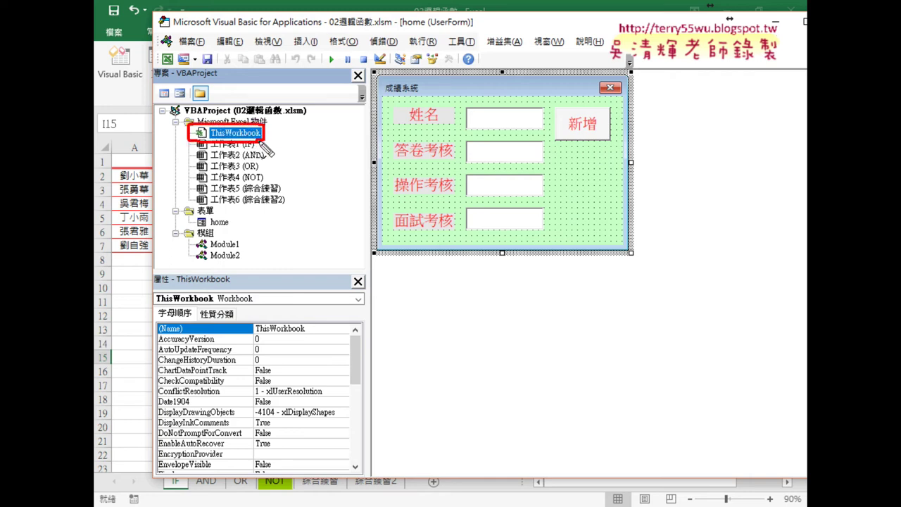
drag(161, 189, 190, 144)
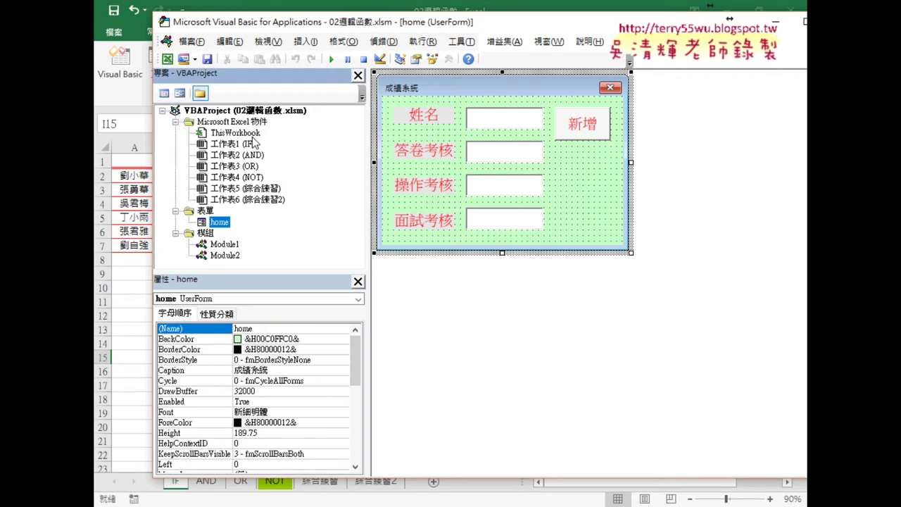
click(245, 133)
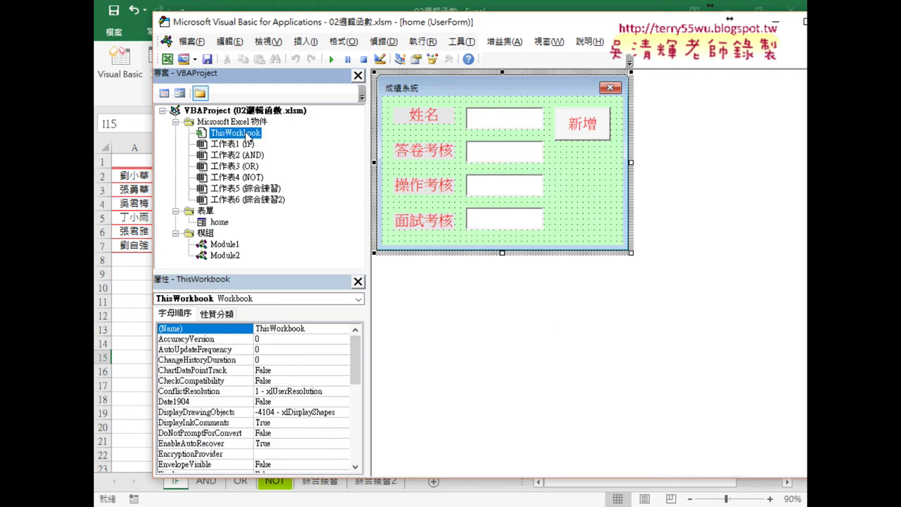
double_click(245, 134)
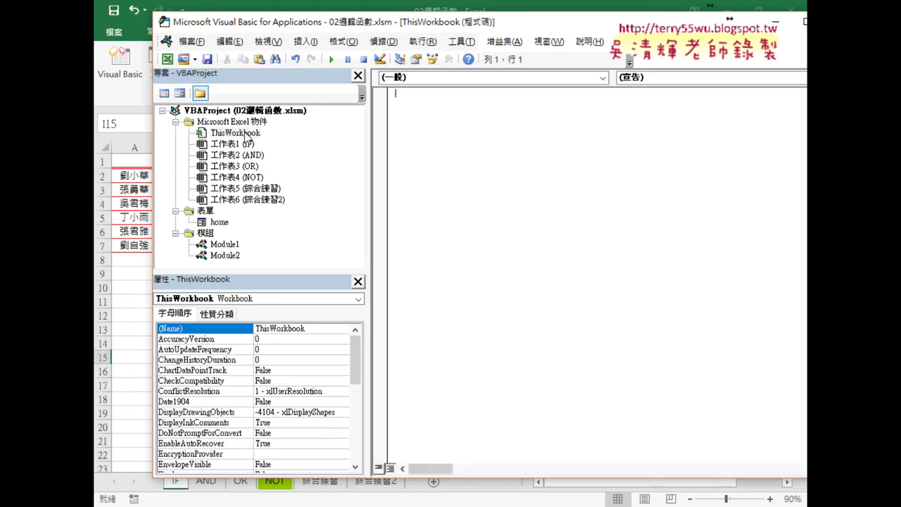
Step: Create the Workbook_Open event procedure in ThisWorkbook and type home.show in its body
click(430, 78)
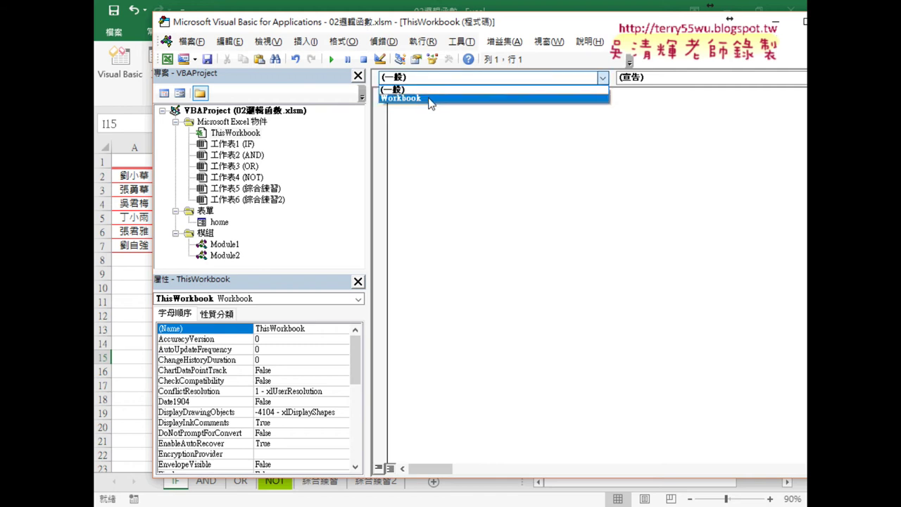
click(430, 98)
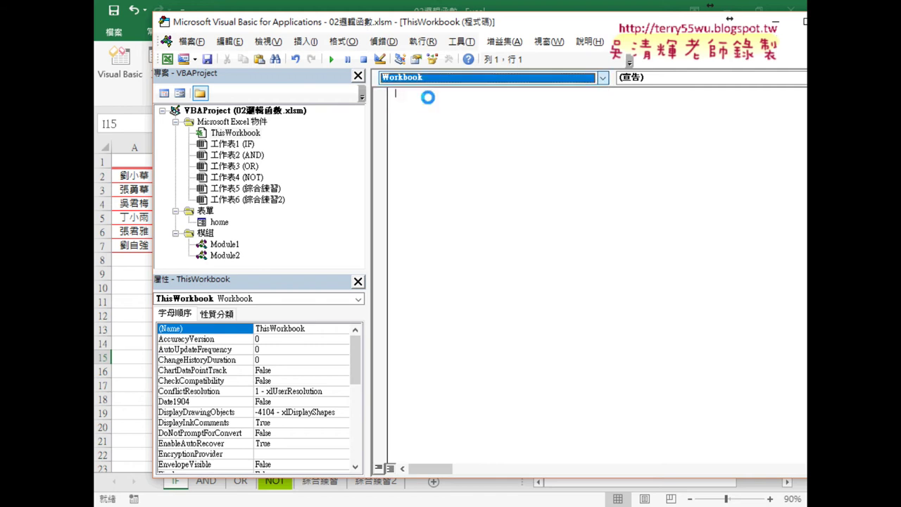
click(632, 80)
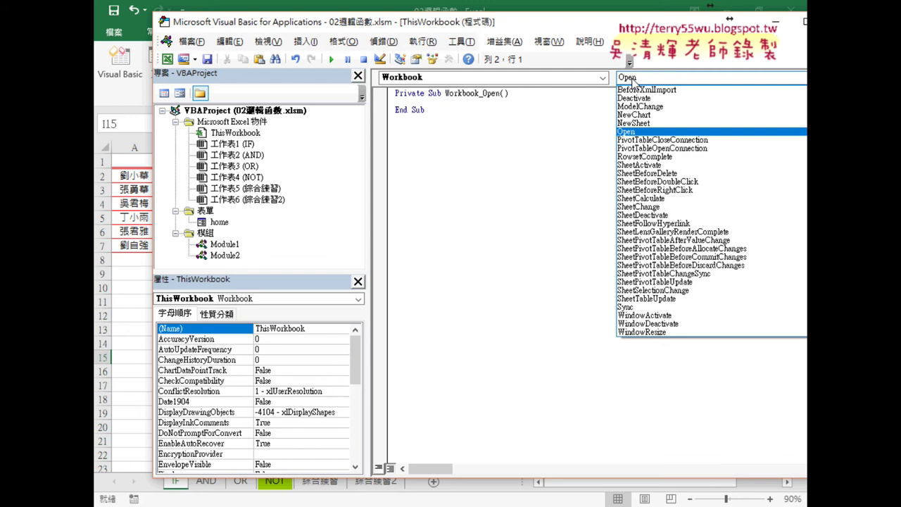
click(410, 104)
key(Tab)
text(home.)
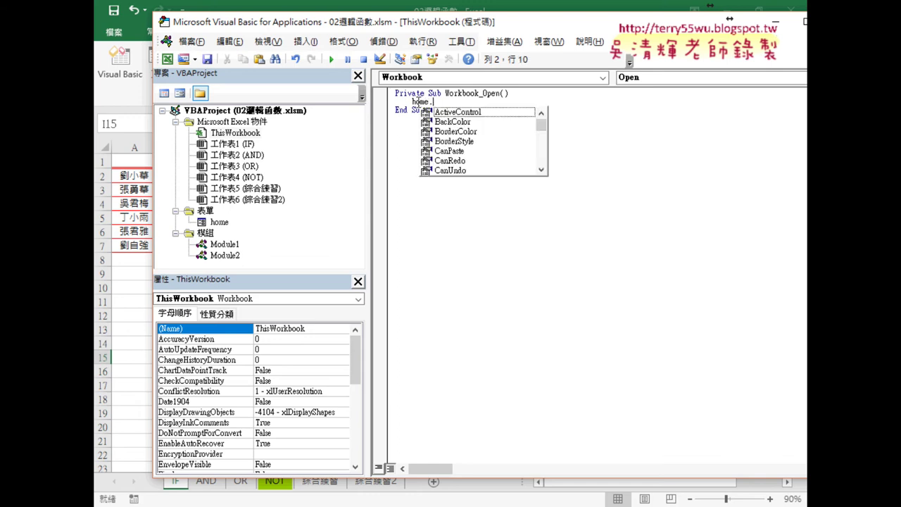
text(sh)
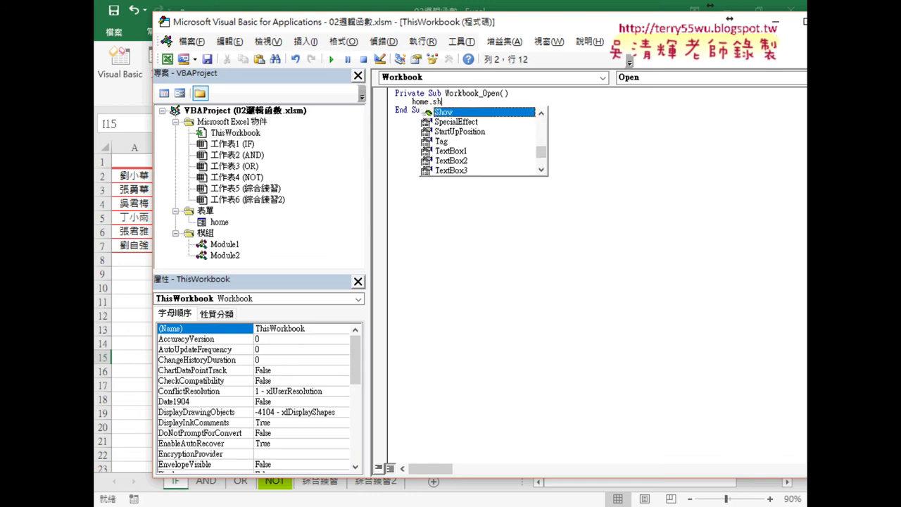
text(ow)
Step: Review the Workbook_Open procedure running home.Show, then return to the Excel worksheet
drag(444, 93, 500, 93)
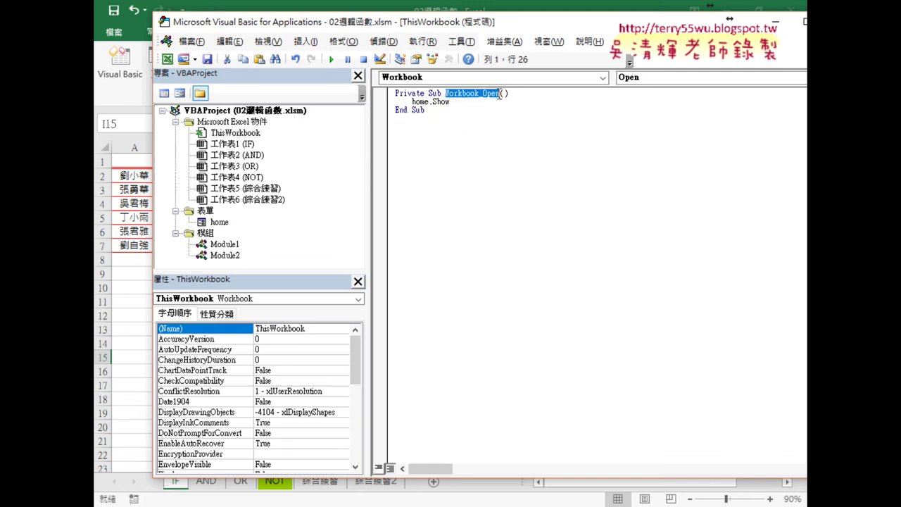
drag(425, 111, 391, 93)
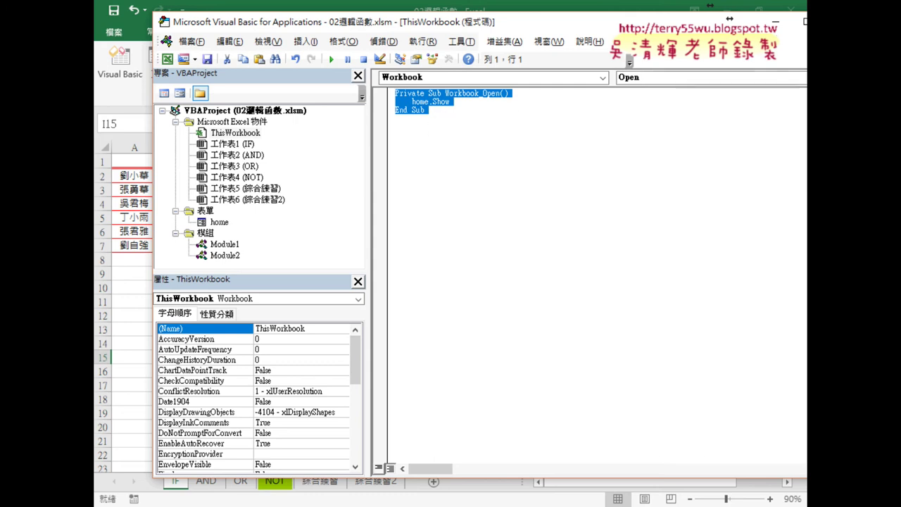
click(775, 22)
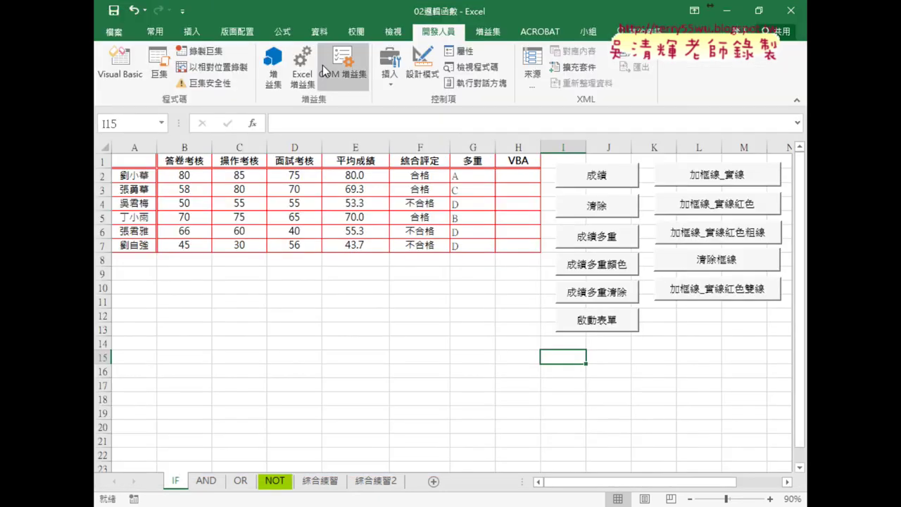
Step: Save over the existing 02邏輯函數.xlsm, close Excel, and reopen the workbook from File Explorer
click(115, 12)
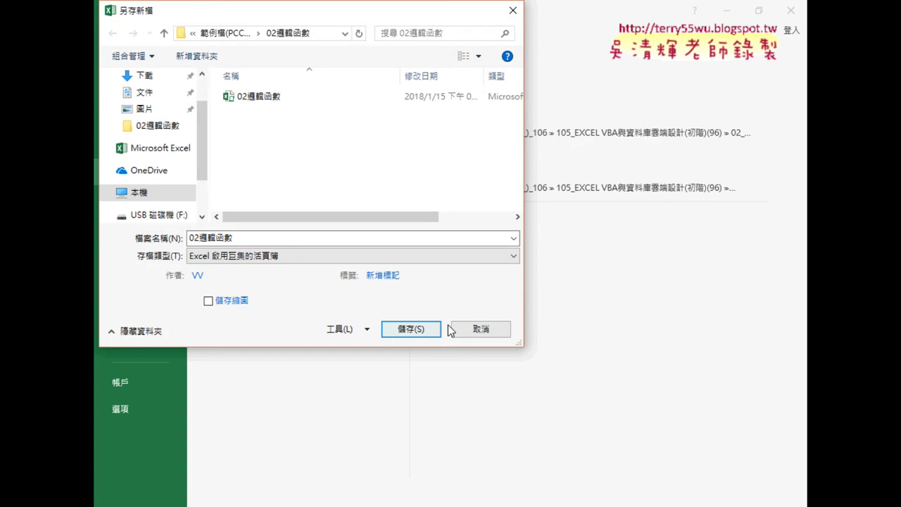
click(414, 329)
click(483, 261)
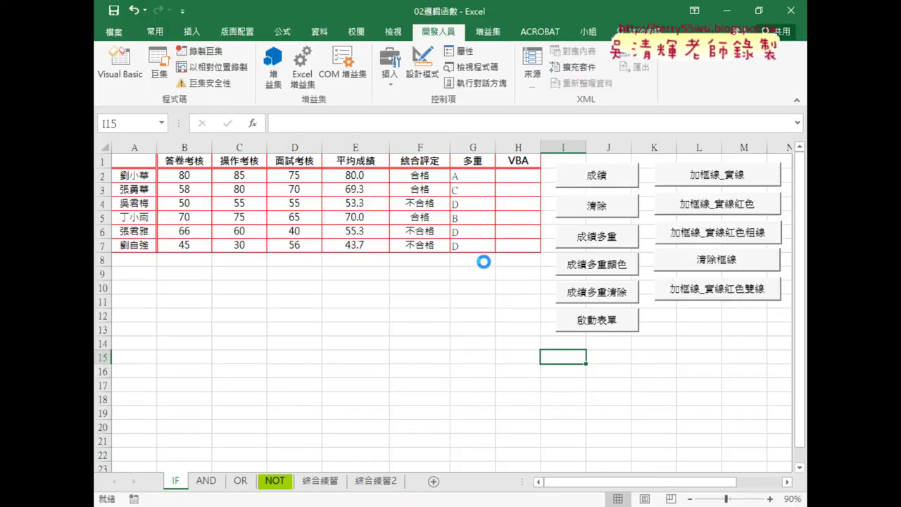
click(787, 12)
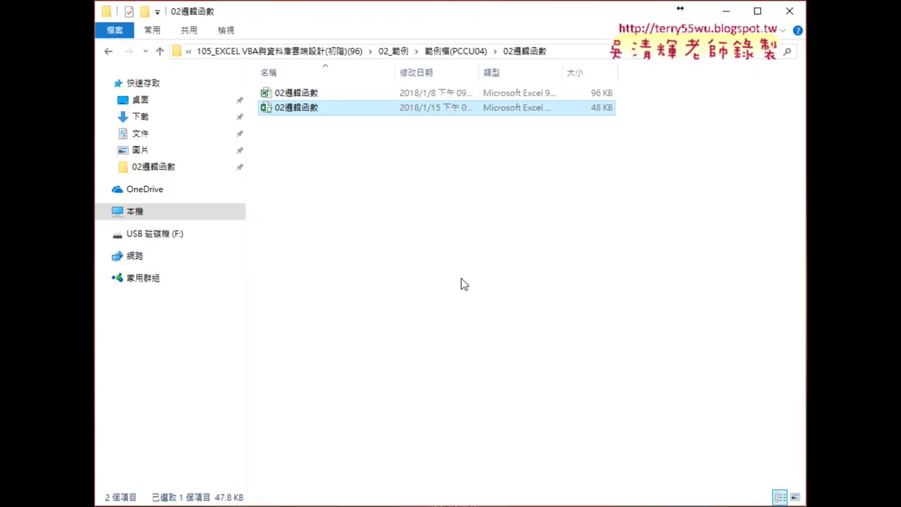
double_click(293, 113)
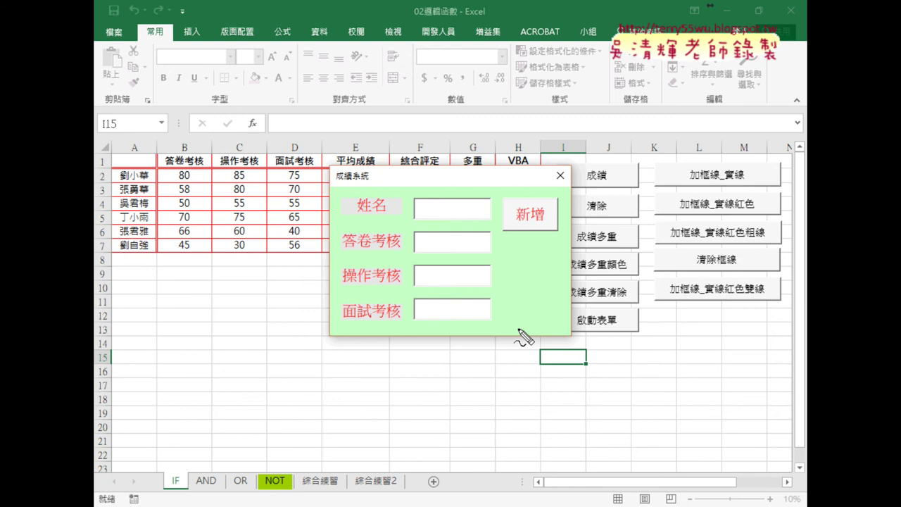
Step: Mark the automatically opened 成績系統 form with annotations, then close it
mouse_move(317, 154)
mouse_down()
mouse_move(318, 335)
mouse_move(360, 343)
mouse_up()
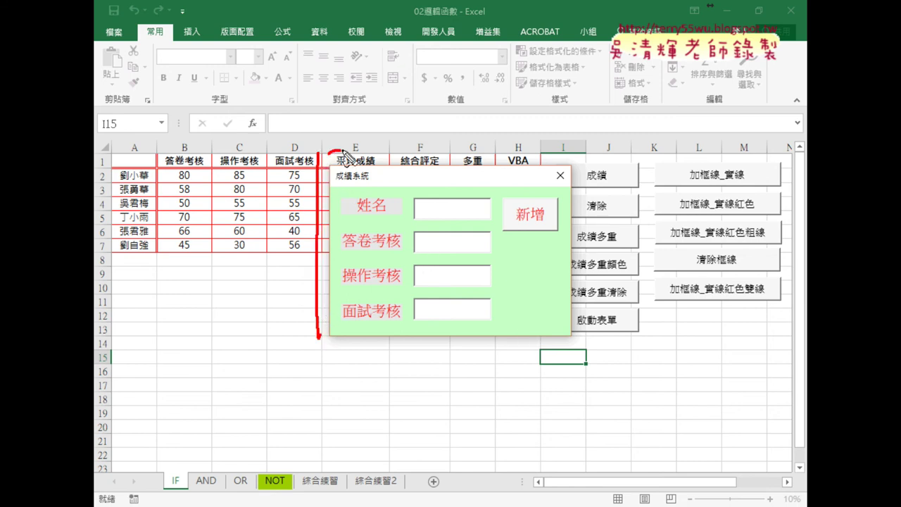
mouse_move(209, 367)
mouse_down()
mouse_move(315, 279)
mouse_move(302, 299)
mouse_up()
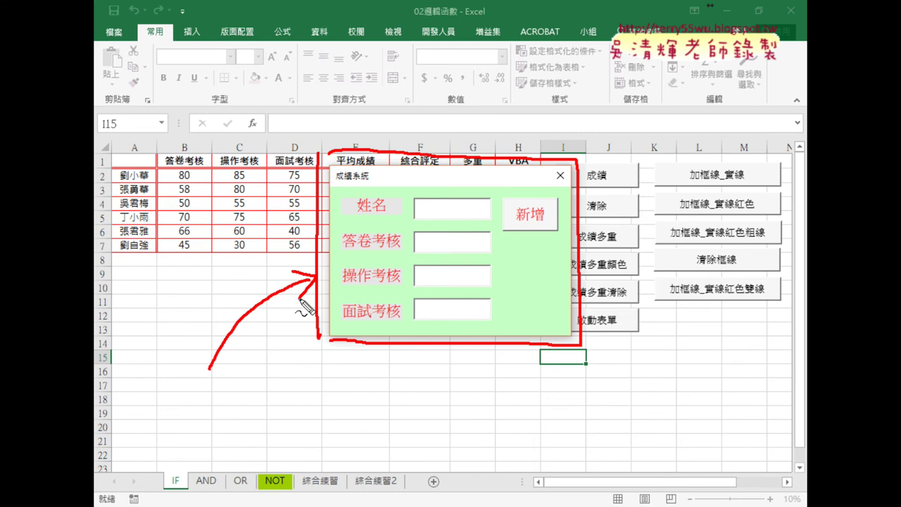
key(Escape)
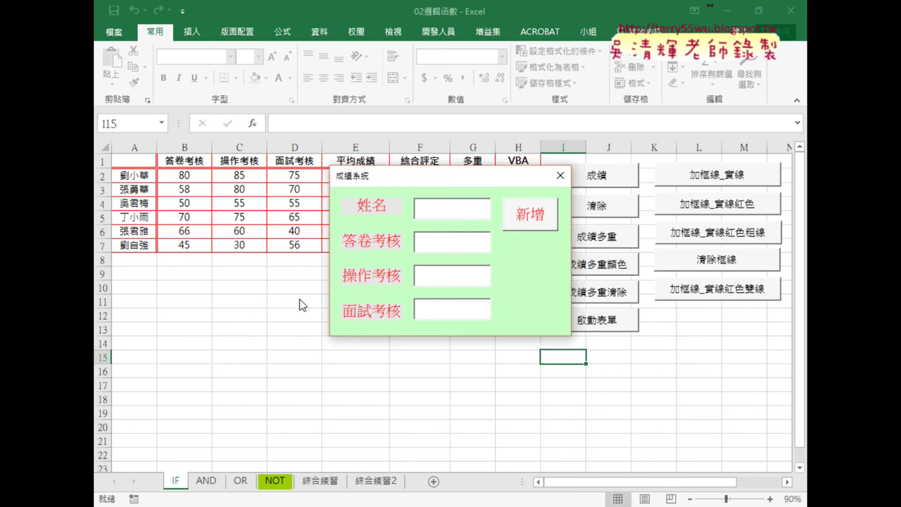
click(560, 181)
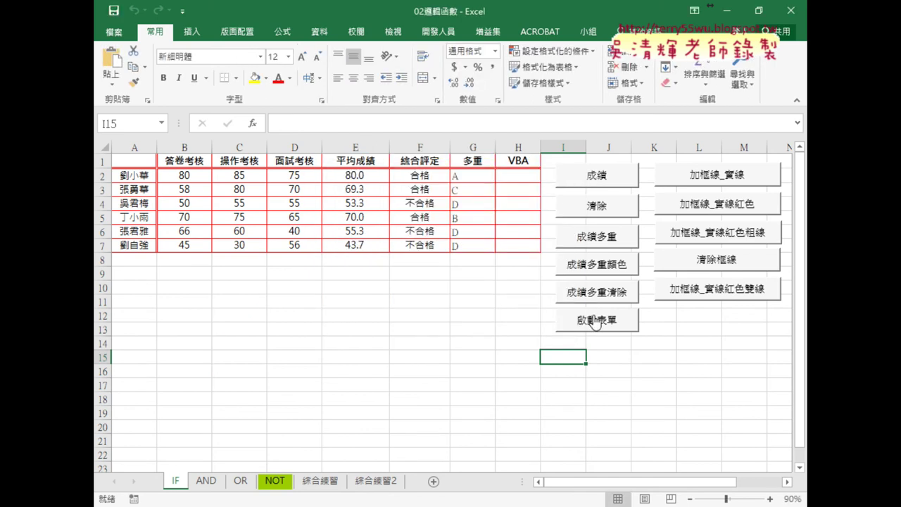
Step: Reopen the form with the 啟動表單 button, close it, and open the Visual Basic editor
click(592, 325)
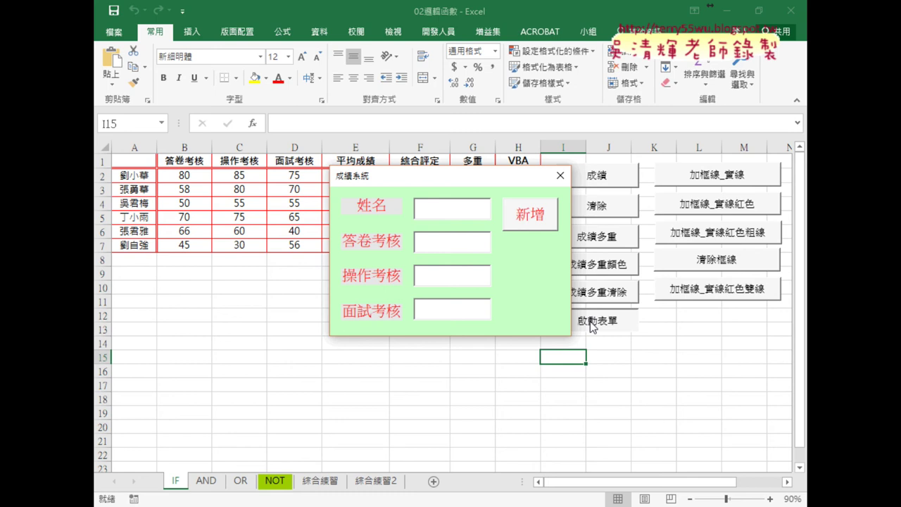
click(560, 176)
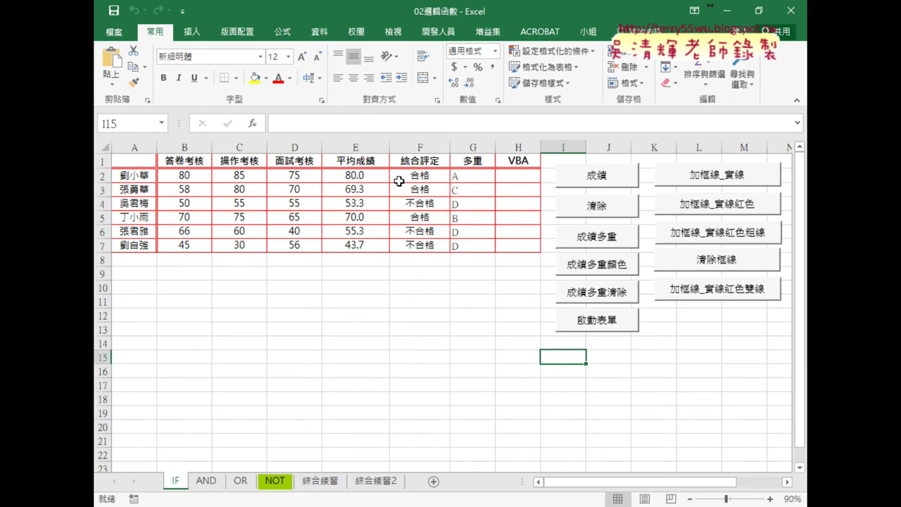
click(437, 32)
click(119, 63)
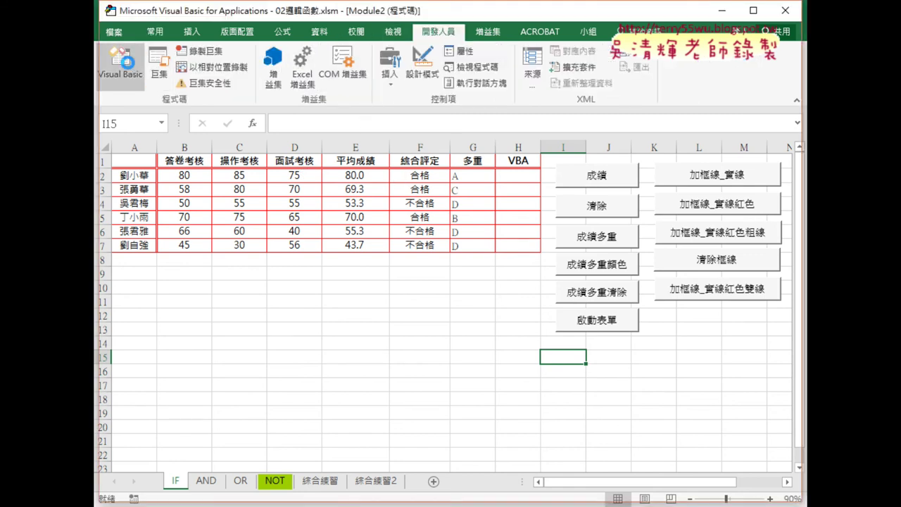
Step: Open the home UserForm in the designer, run it over the sheet, then close it
drag(178, 224, 178, 274)
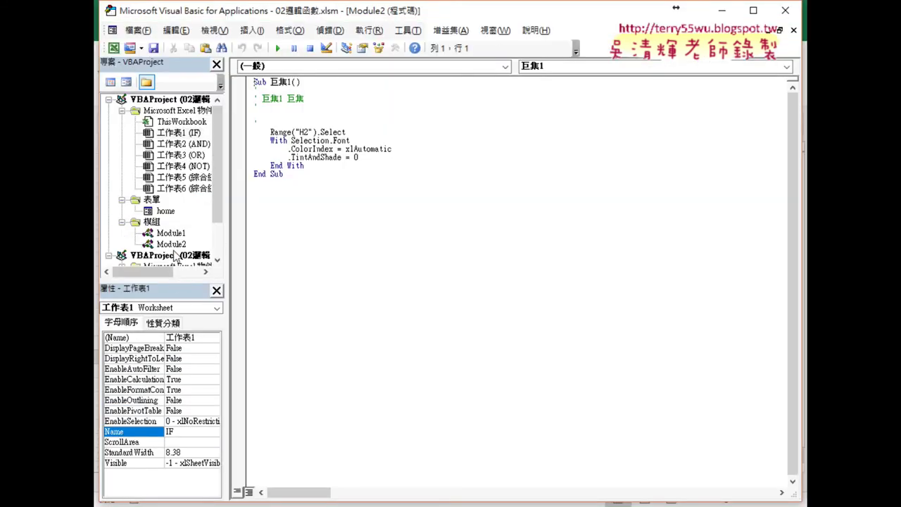
double_click(162, 210)
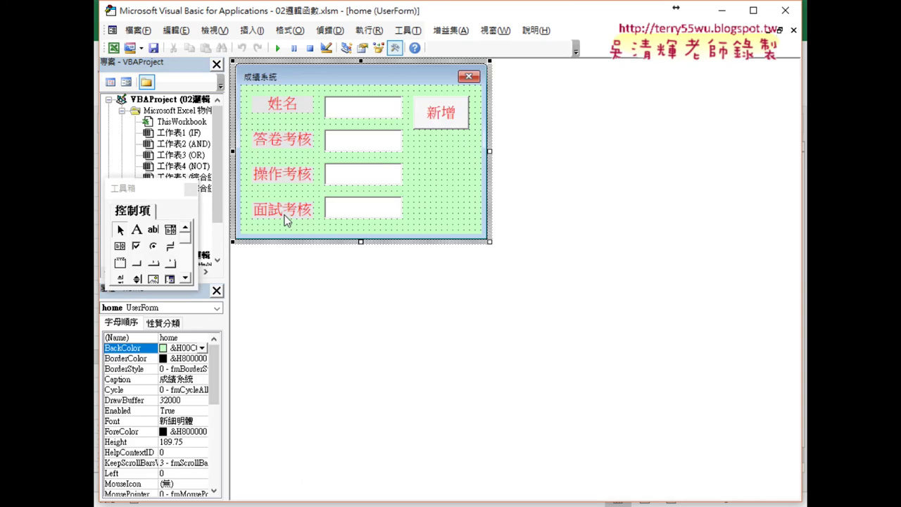
click(278, 48)
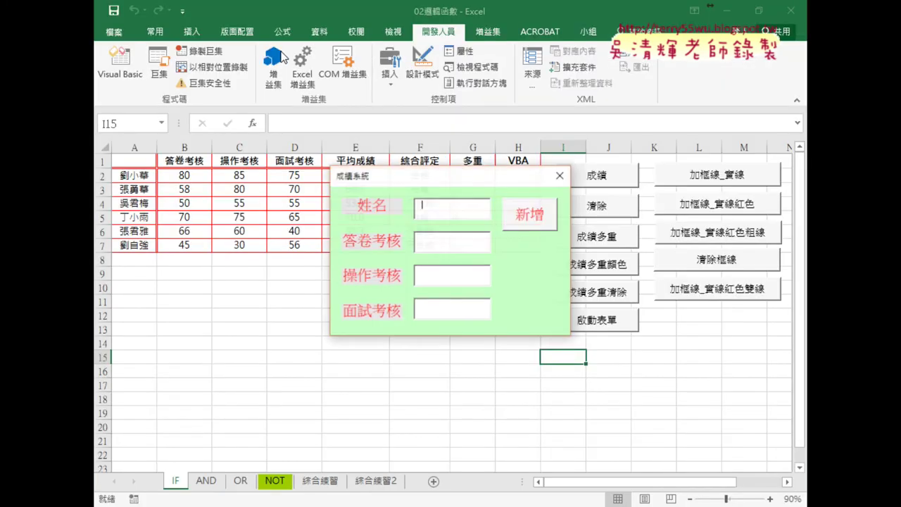
click(560, 175)
drag(160, 188, 588, 105)
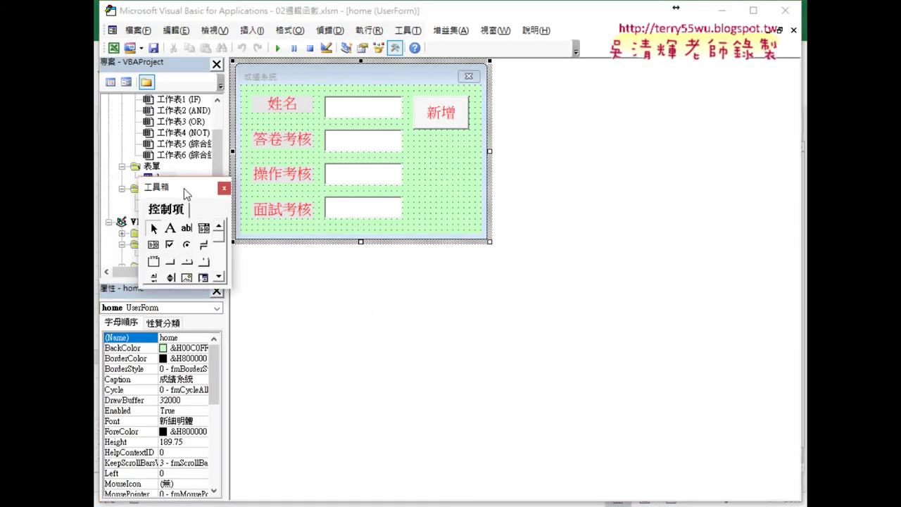
Step: View Module1's code showing Sub 啟動表單 with the home.Show line
double_click(171, 210)
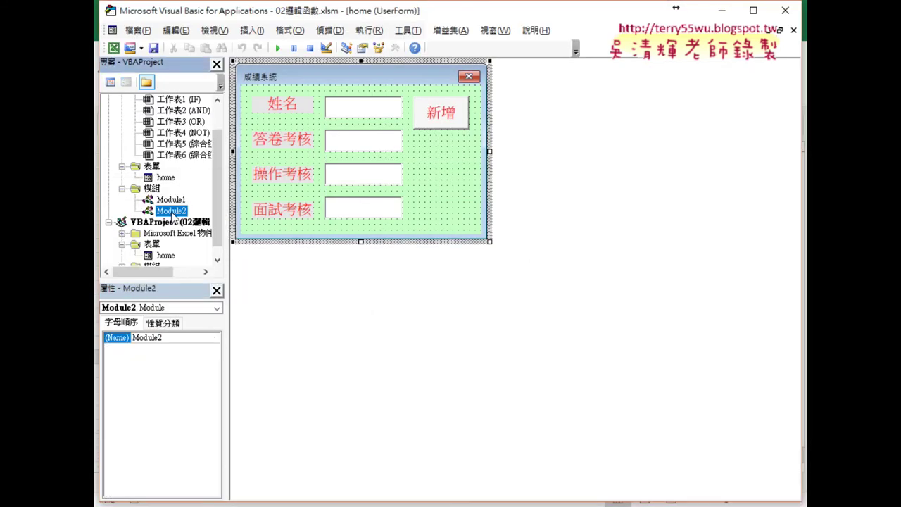
double_click(171, 199)
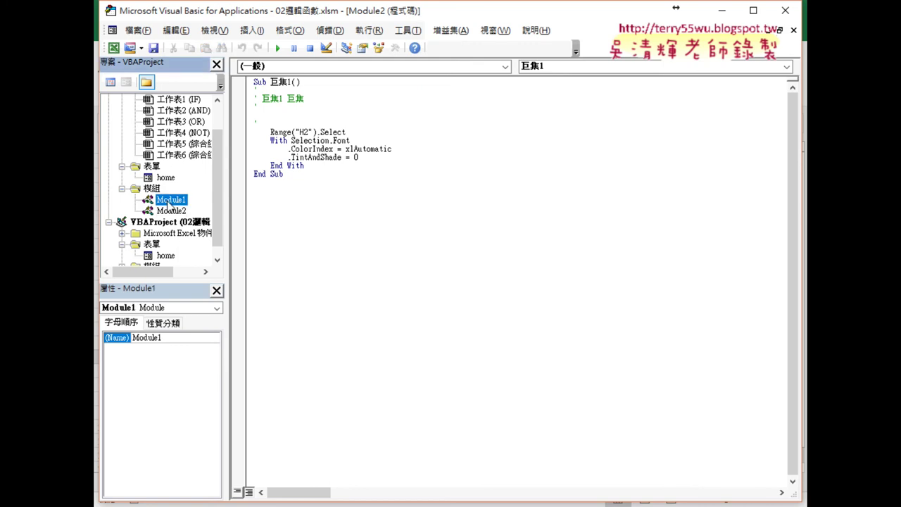
scroll(355, 262, down, 11)
scroll(355, 262, down, 3)
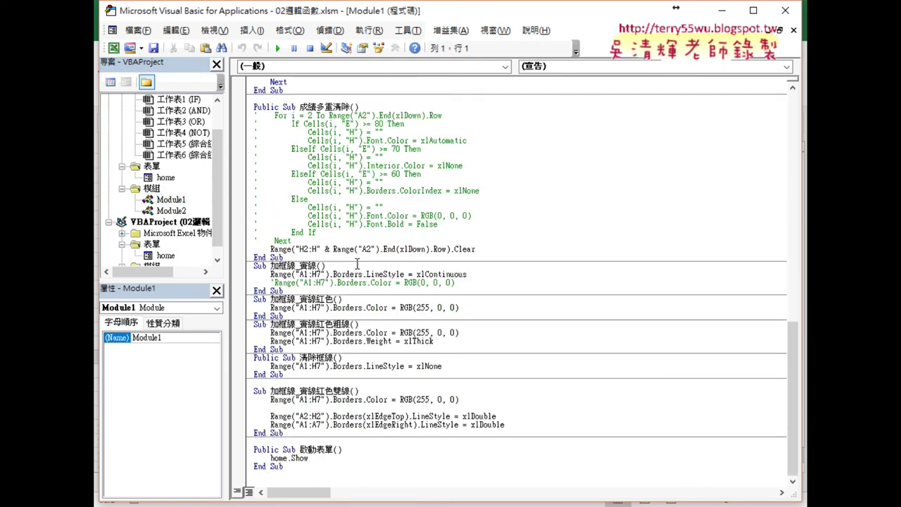
mouse_move(283, 466)
mouse_down()
mouse_move(263, 466)
mouse_move(252, 449)
mouse_up()
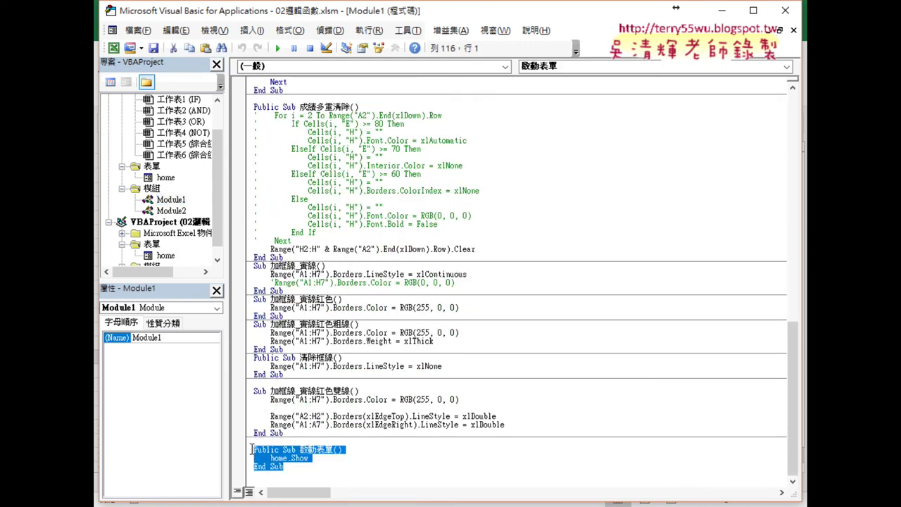
Step: On the worksheet, launch the 成績系統 form with the 啟動表單 button and close it
click(781, 29)
key(alt+F11)
click(594, 321)
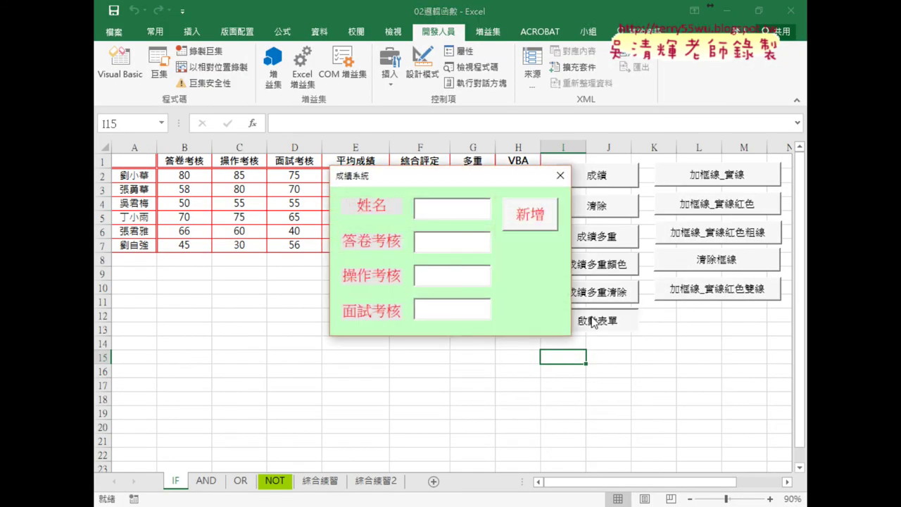
click(560, 175)
Step: Back in the VBA editor, open ThisWorkbook's code and list its objects and events
click(121, 67)
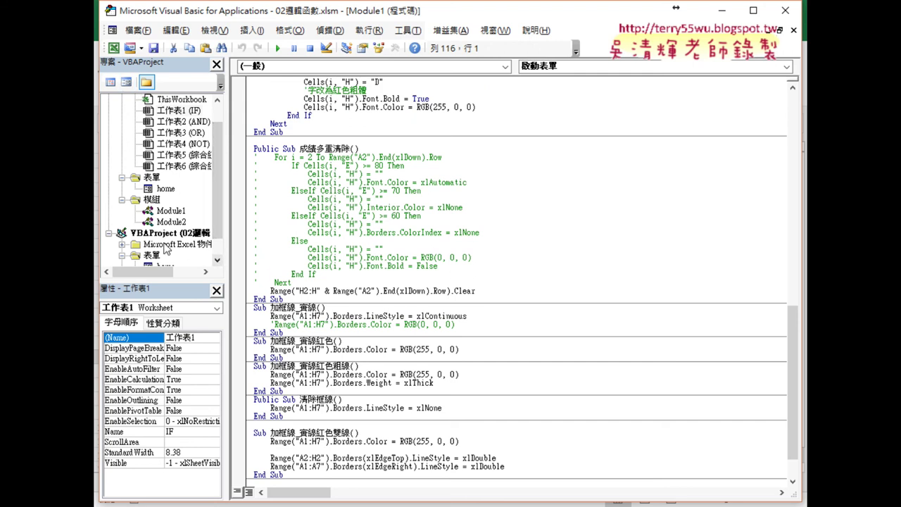
click(173, 211)
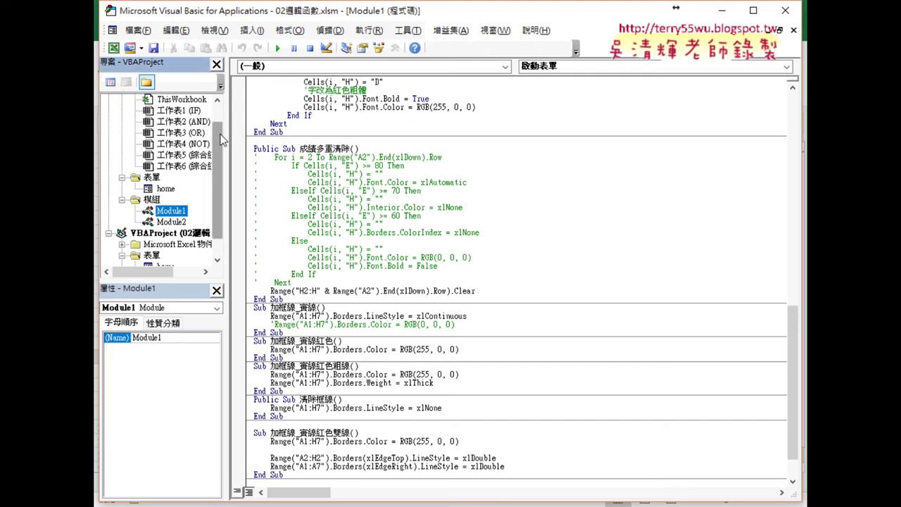
scroll(222, 138, up, 1)
click(183, 123)
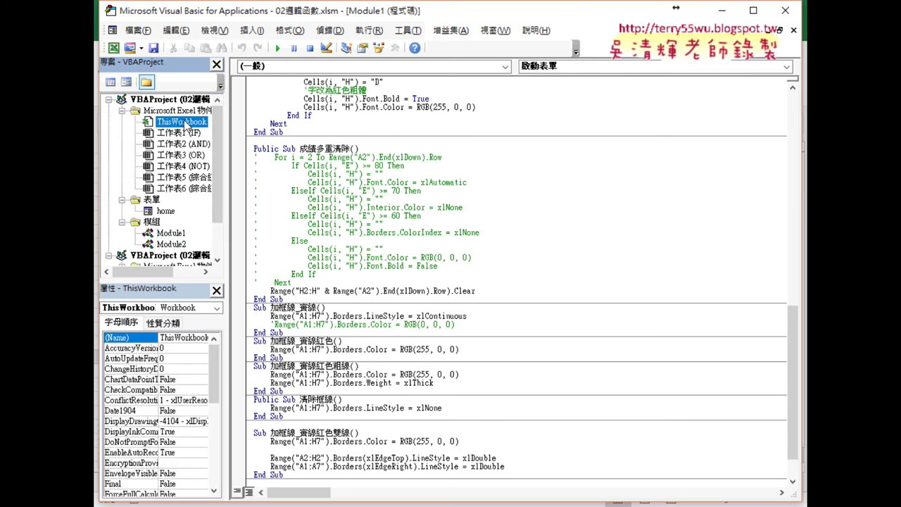
double_click(183, 123)
click(270, 65)
click(264, 86)
Step: Select the Workbook Open event and highlight the home.Show line inside Workbook_Open
click(553, 69)
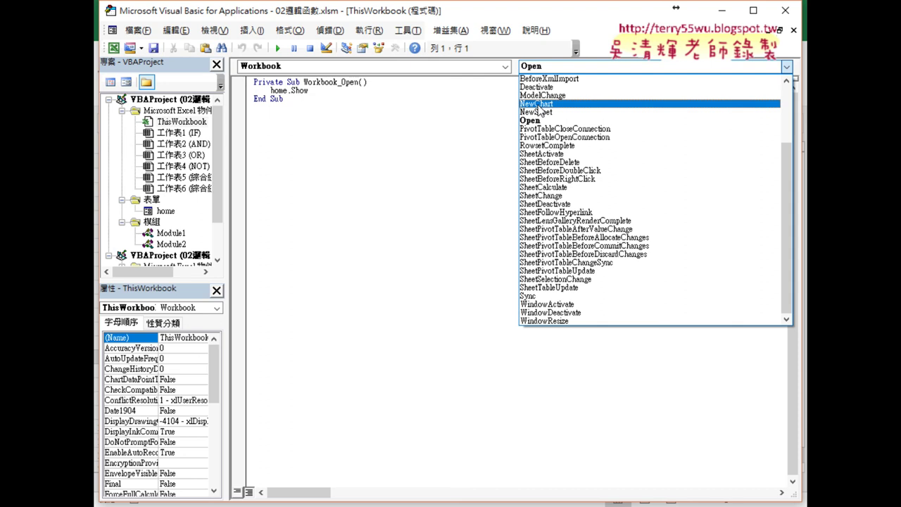
click(539, 120)
drag(310, 91, 271, 92)
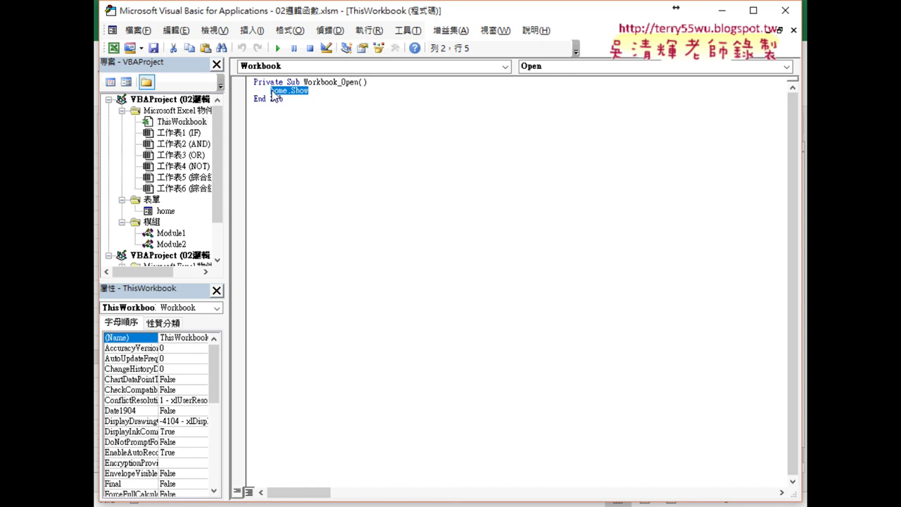